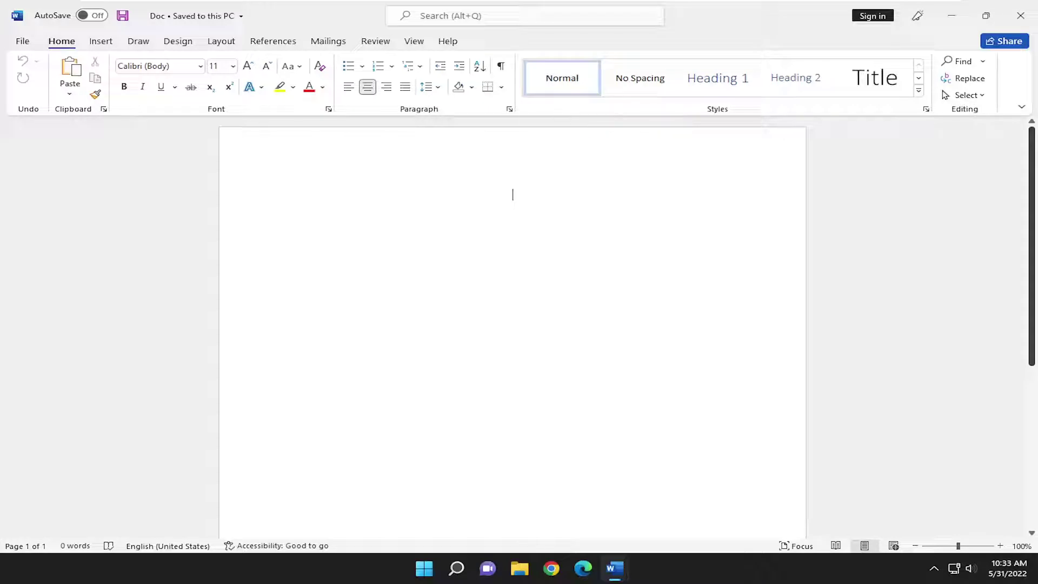
# Bring up File > Save As with This PC's Desktop and Documents locations
pyautogui.click(23, 42)
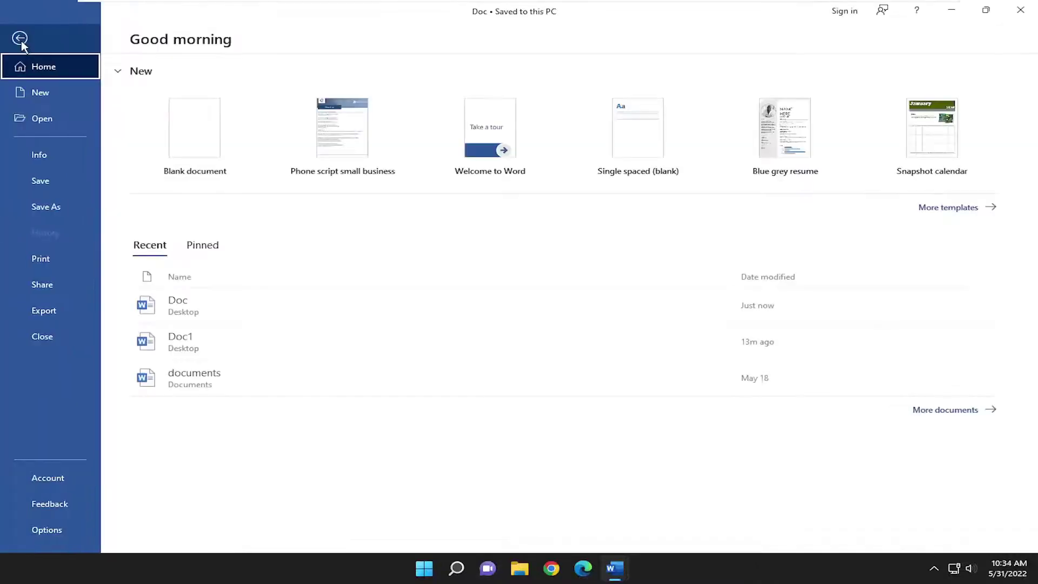
pyautogui.click(46, 209)
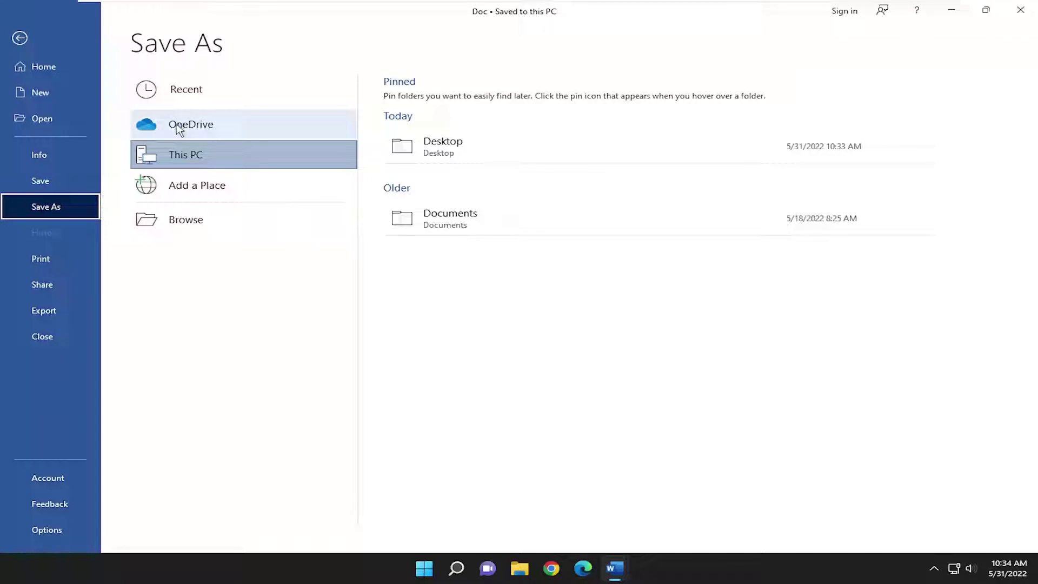
# Save the blank document as 'New Document' in the Documents folder via Browse
pyautogui.click(185, 219)
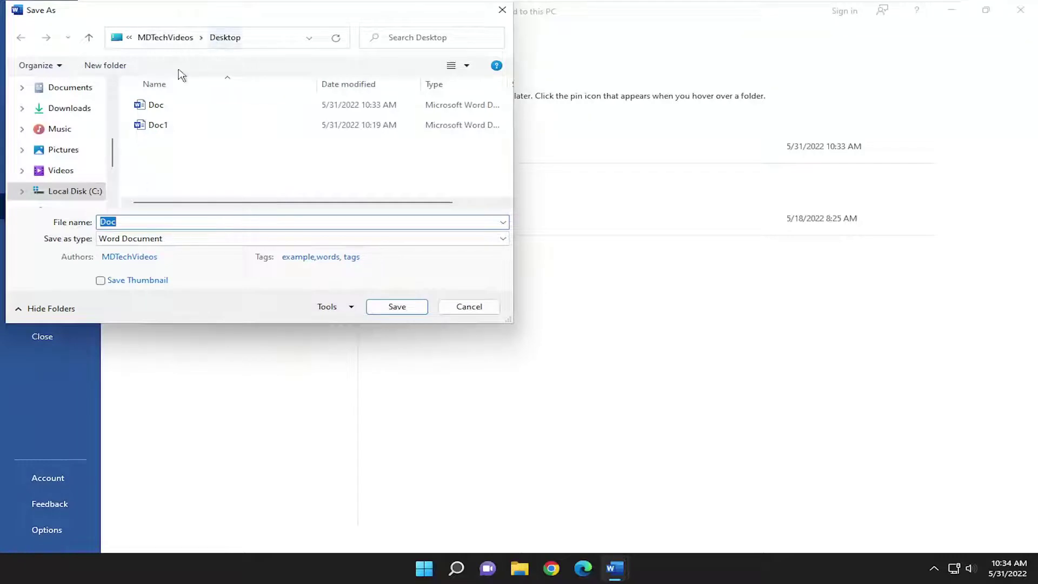
pyautogui.scroll(3, 78, 130)
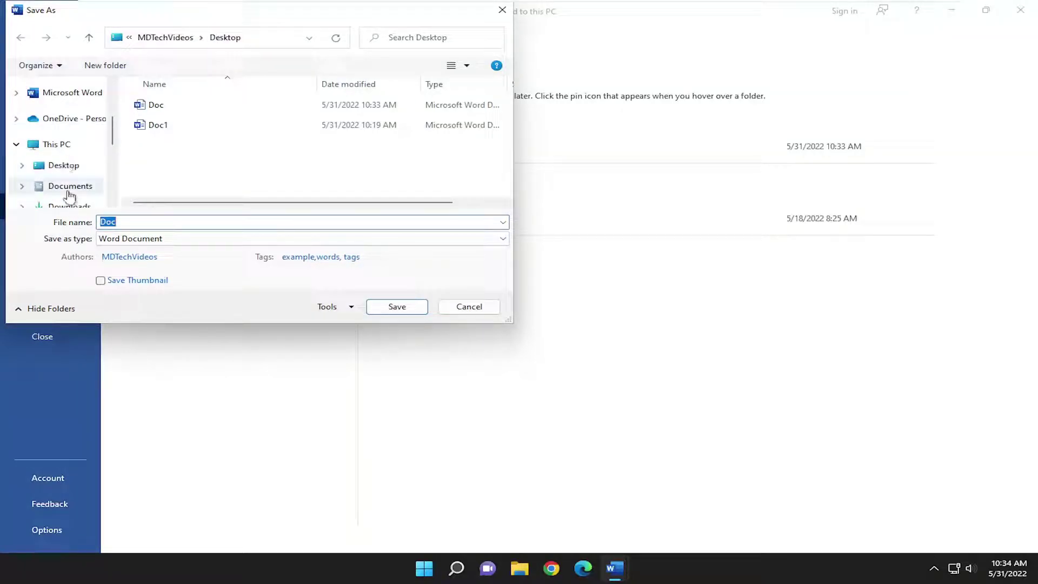
pyautogui.click(66, 195)
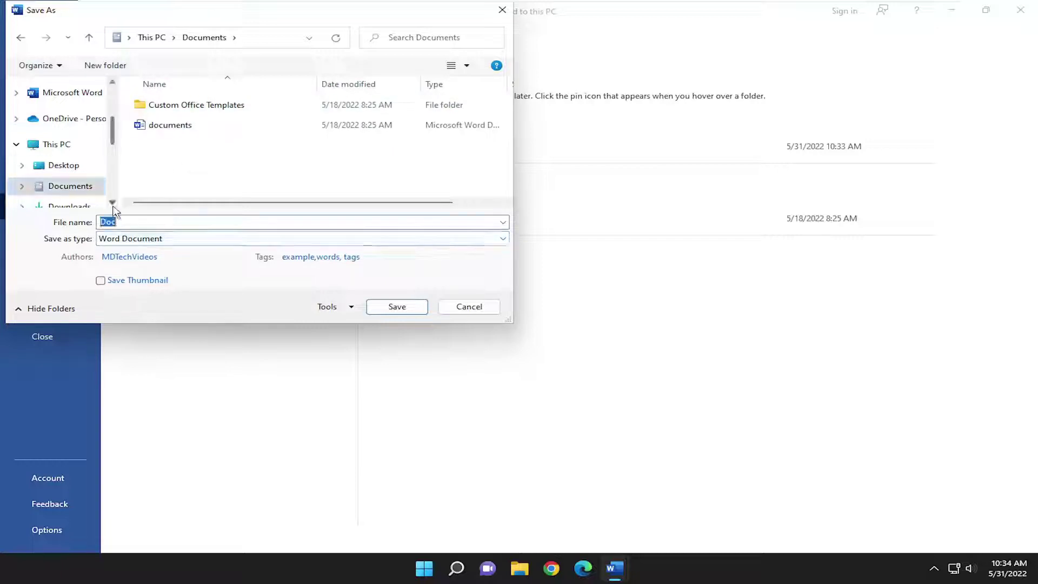
pyautogui.write('New')
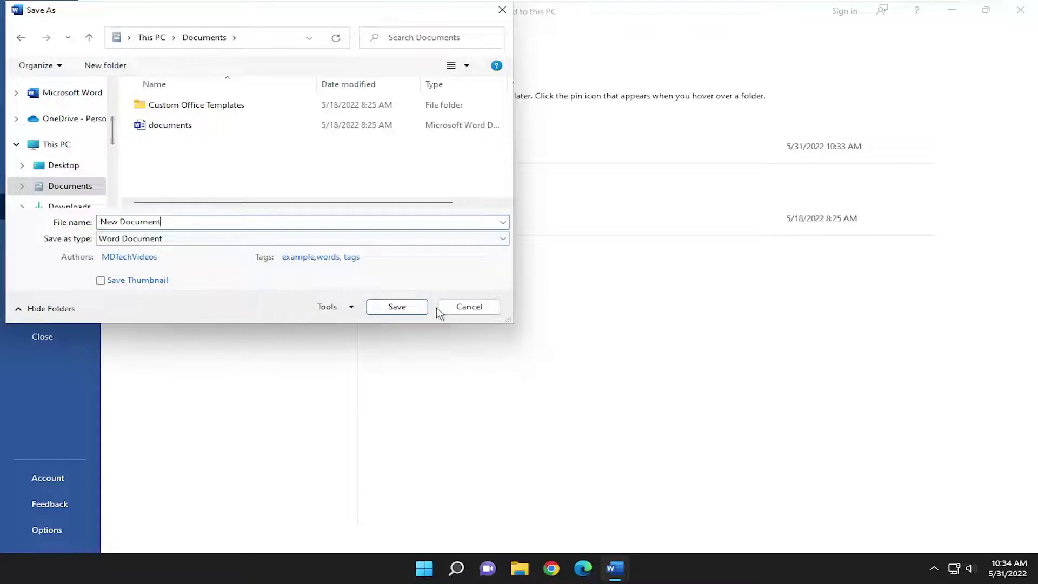
pyautogui.click(397, 307)
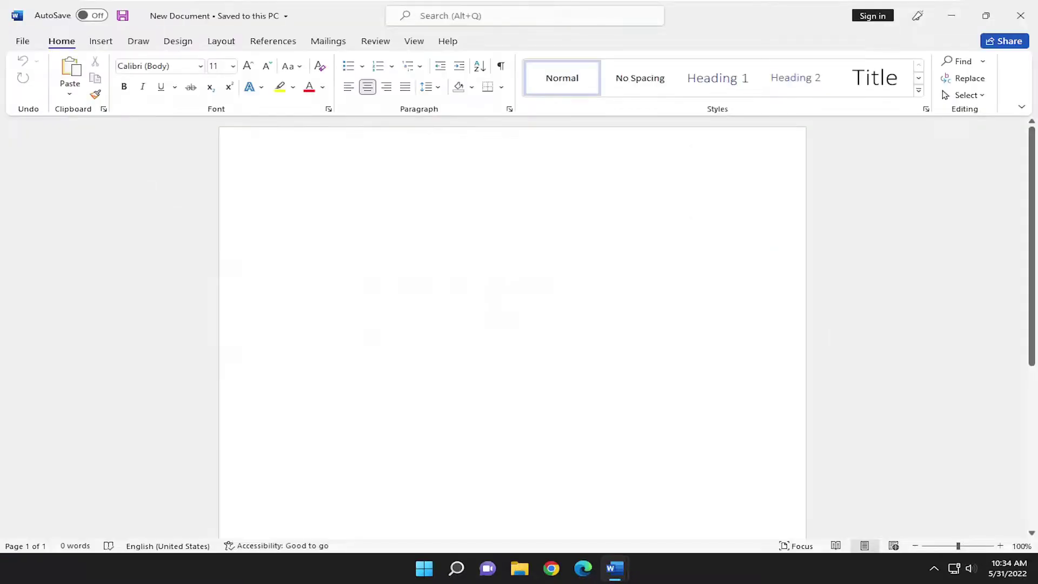
# Close New Document and Doc1 without saving Doc1, then relaunch Word from Windows search
pyautogui.click(1021, 16)
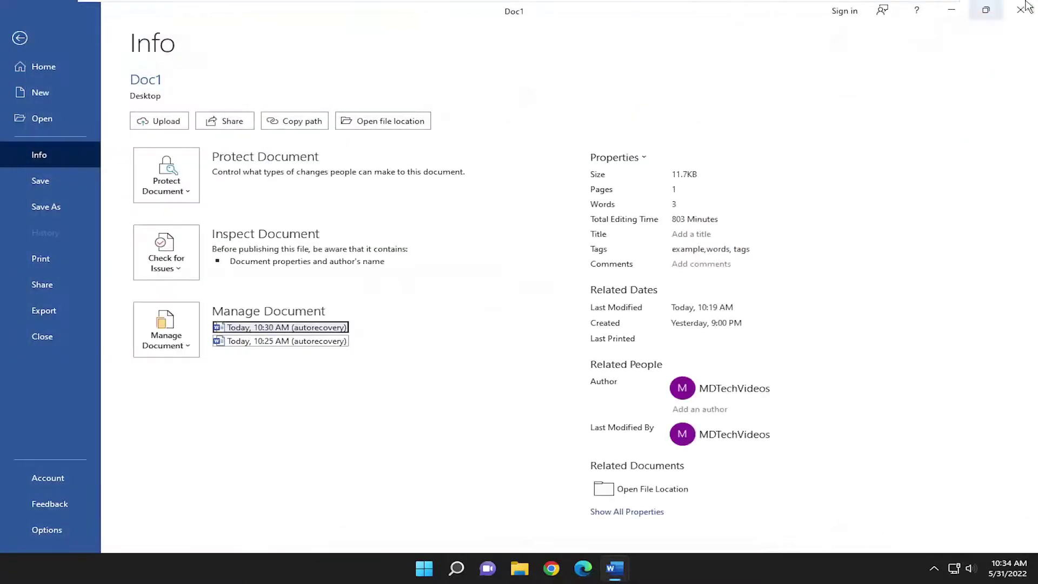
pyautogui.click(1024, 8)
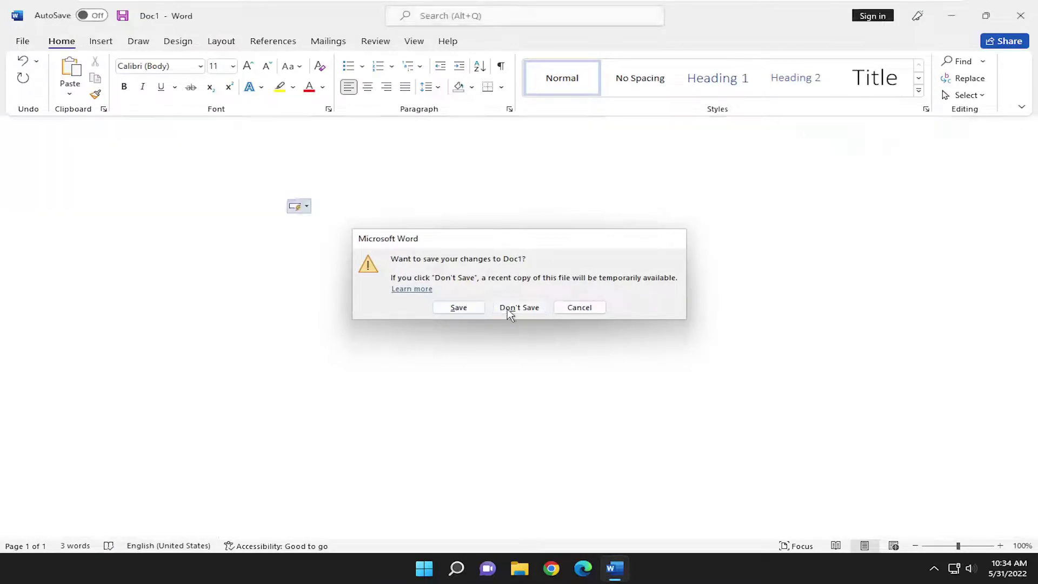
pyautogui.click(515, 307)
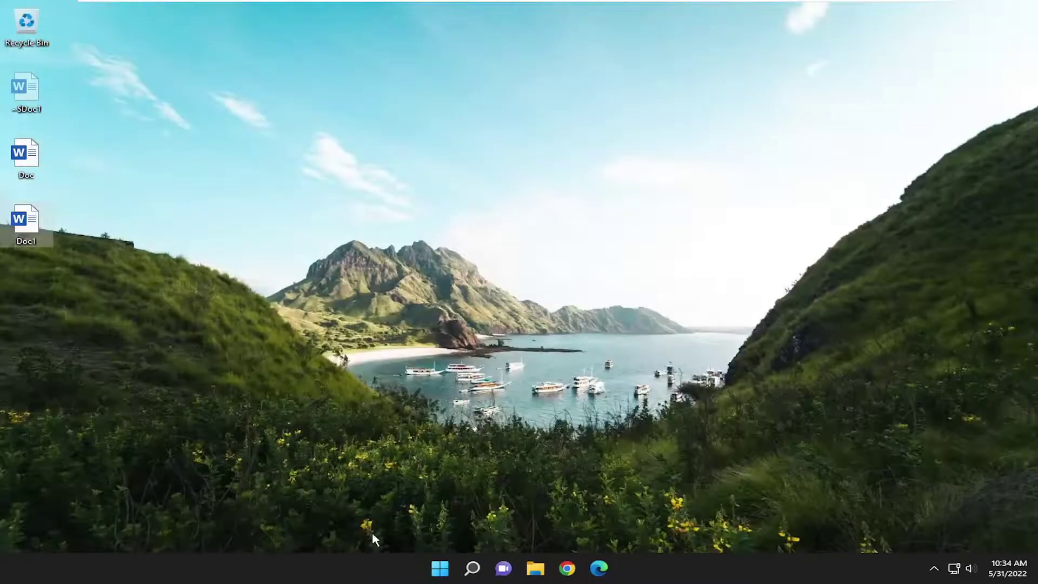
pyautogui.click(472, 568)
pyautogui.write('word')
pyautogui.press('Return')
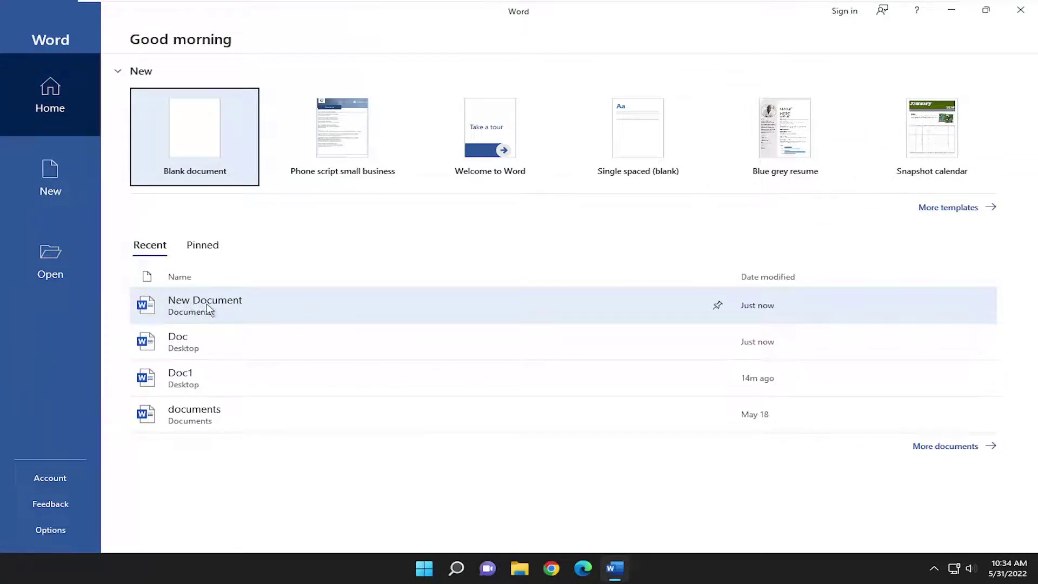
# Open 'New Document' from the Documents folder through Open > Browse
pyautogui.click(48, 268)
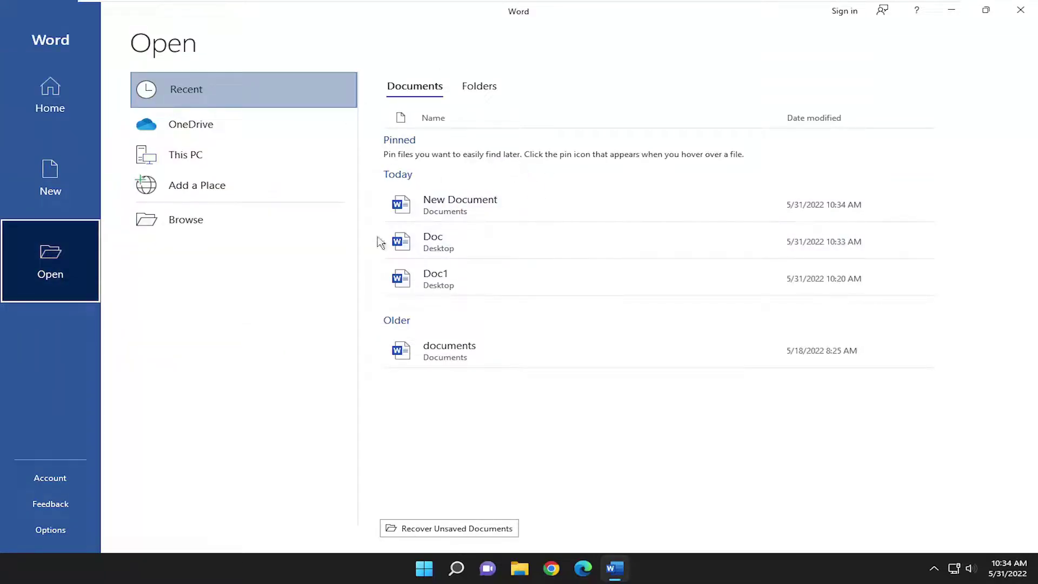
pyautogui.click(174, 227)
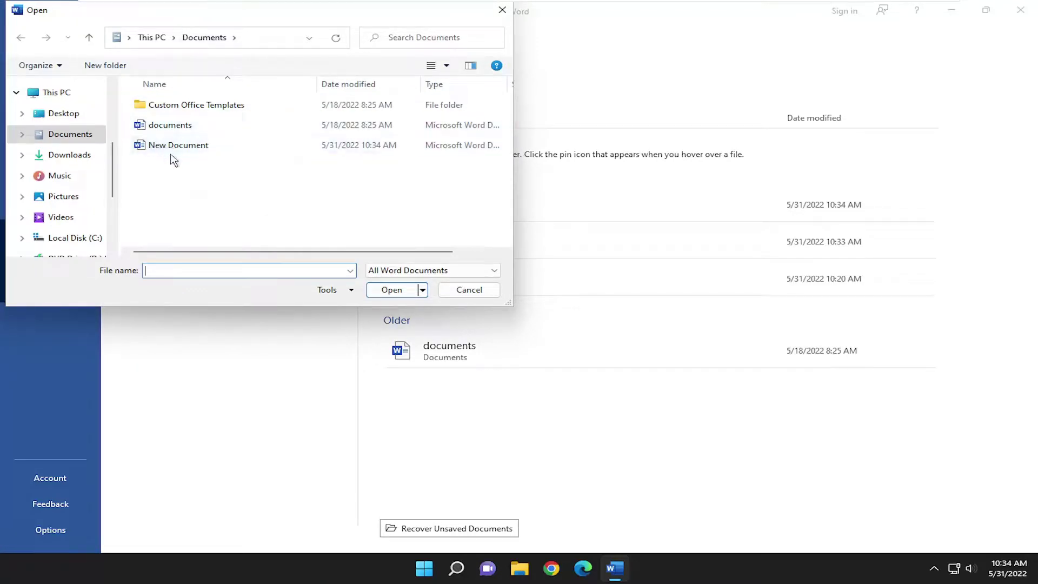
pyautogui.click(172, 150)
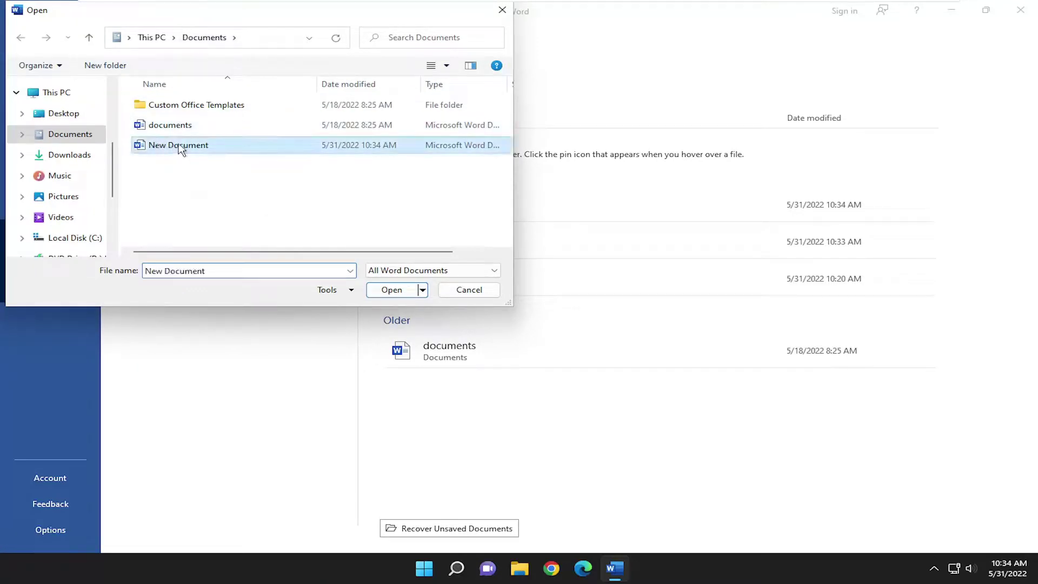
pyautogui.click(391, 290)
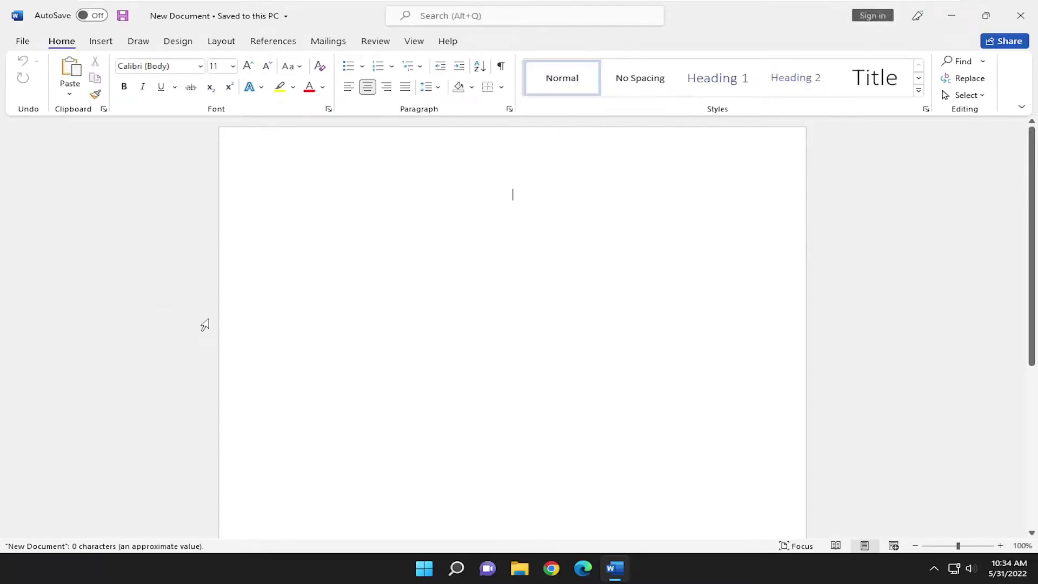